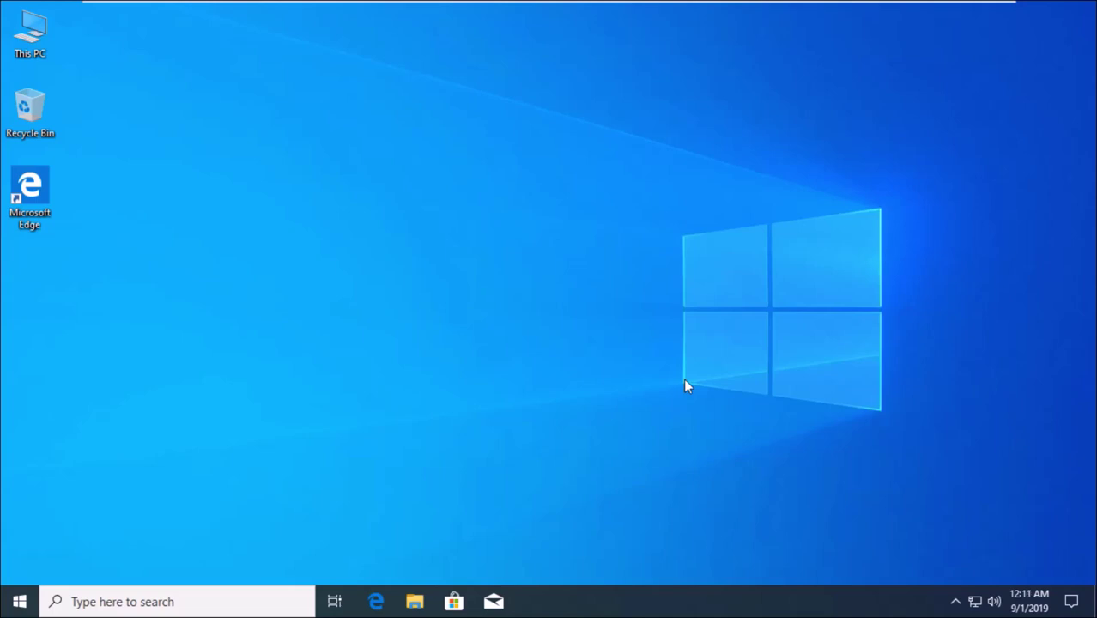
- Open Windows Settings from the Start menu's gear icon
{"action": "left_click", "coordinate": [7, 611]}
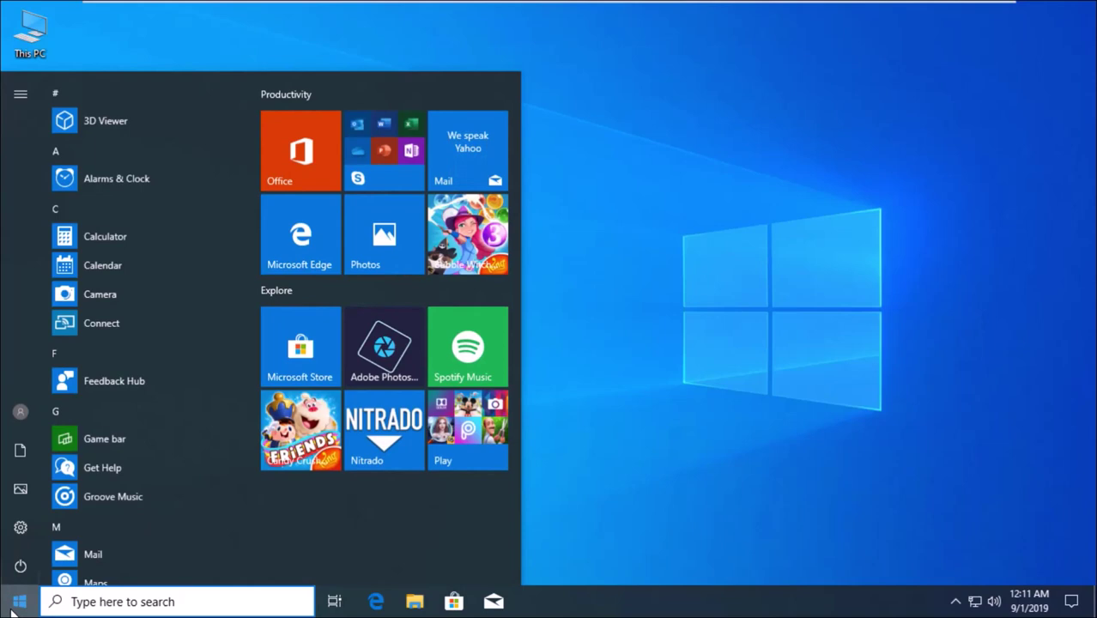
{"action": "left_click", "coordinate": [21, 530]}
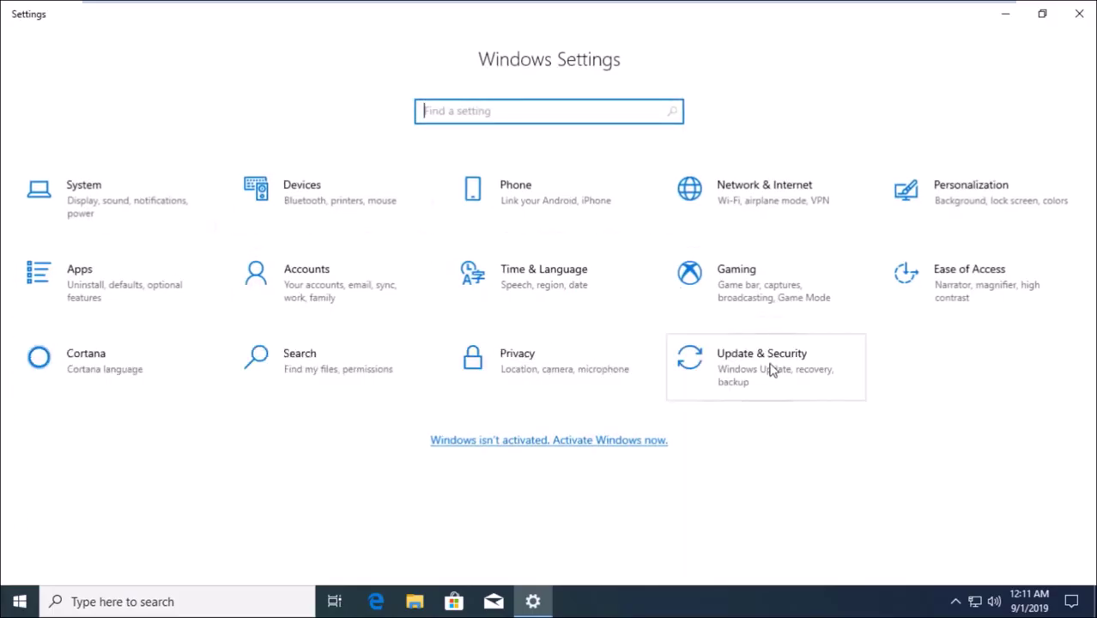
- From Update & Security > Recovery, restart the PC via Advanced startup's Restart now
{"action": "left_click", "coordinate": [815, 370]}
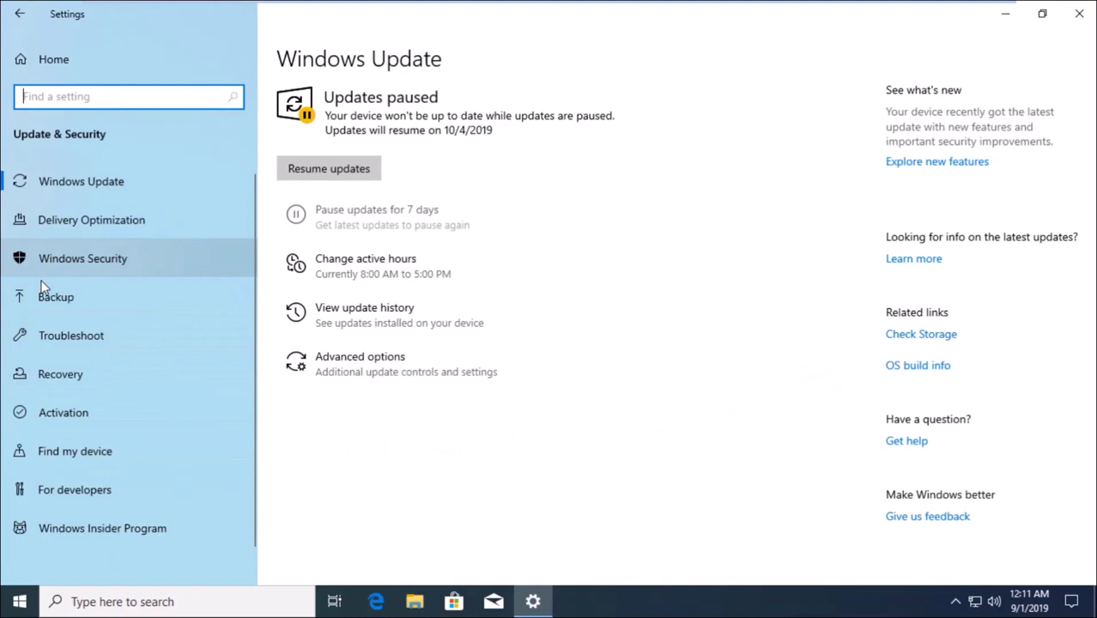
{"action": "left_click", "coordinate": [167, 375]}
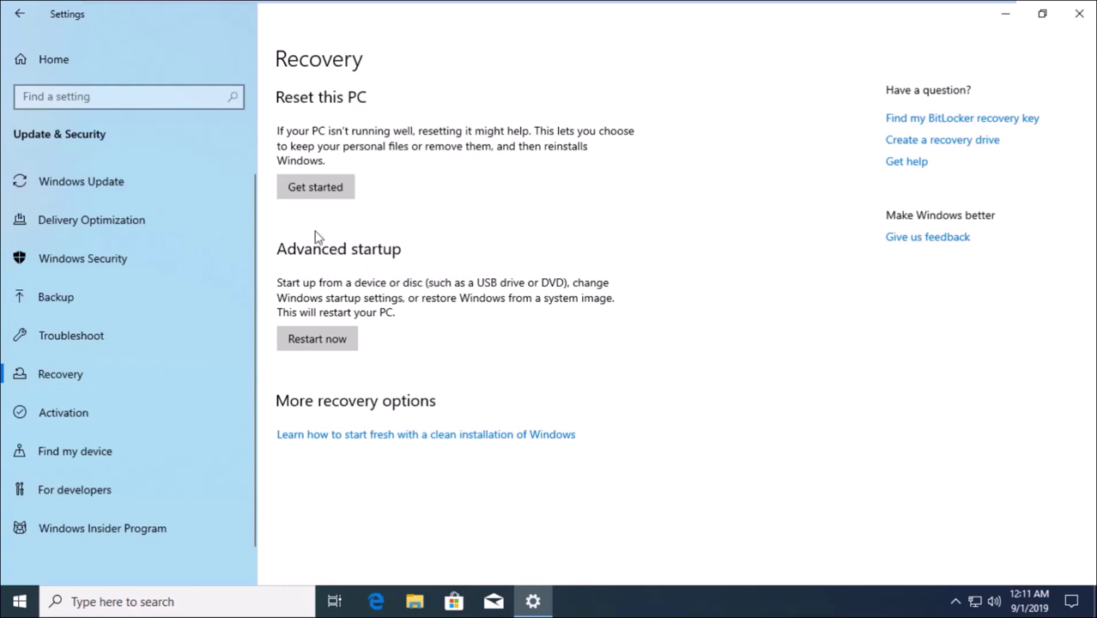
{"action": "left_click", "coordinate": [341, 342]}
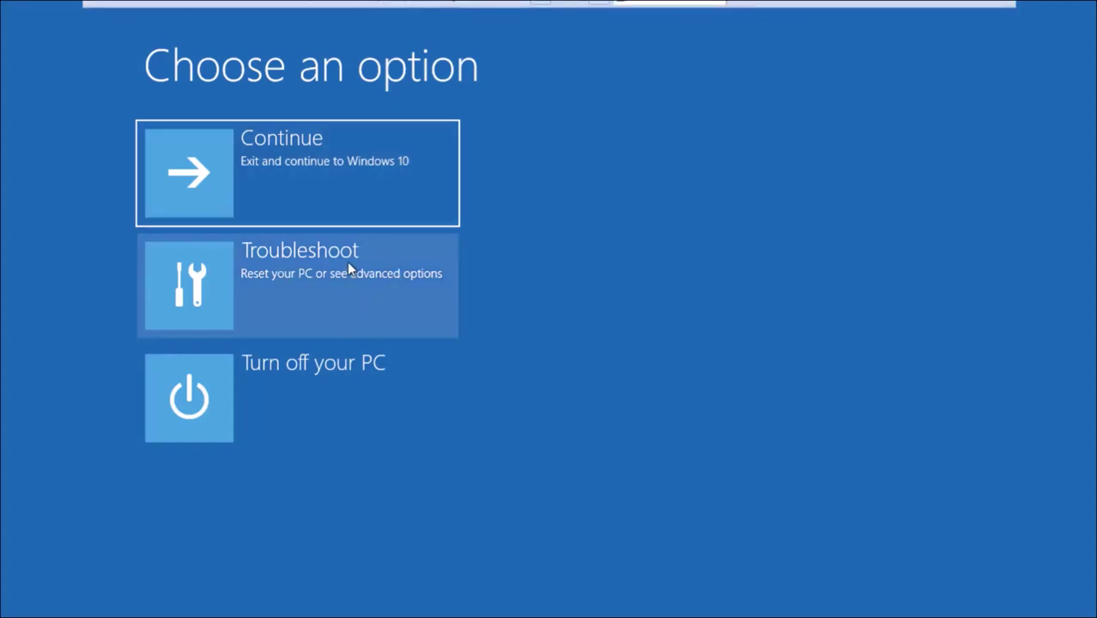
- Go to Troubleshoot > Advanced options on the Choose an option screen
{"action": "left_click", "coordinate": [420, 296]}
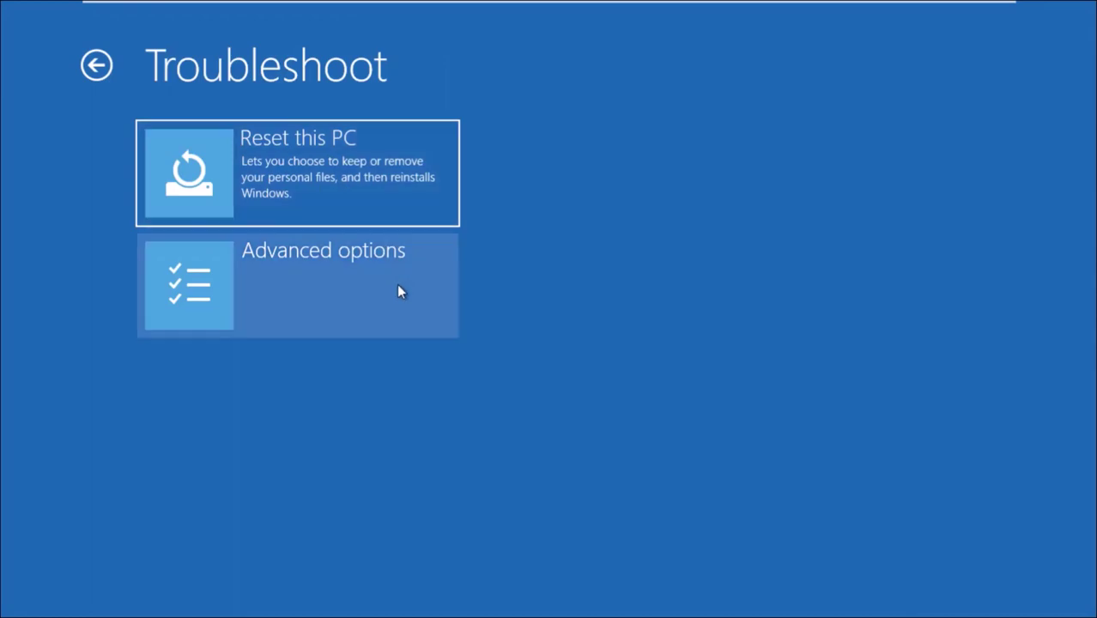
{"action": "left_click", "coordinate": [407, 310]}
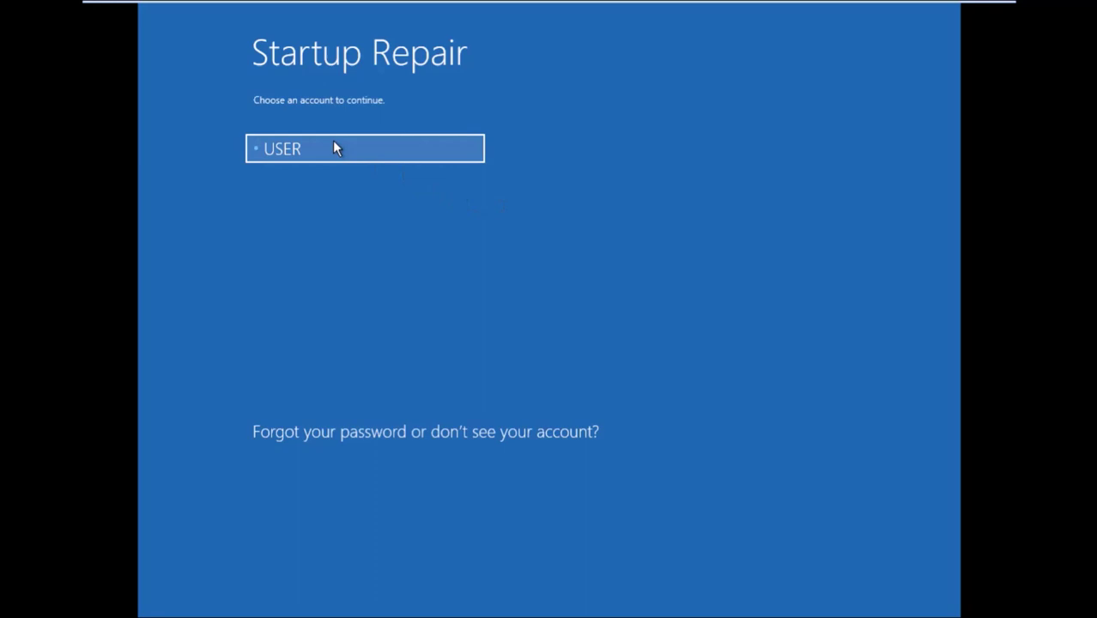
- Continue Startup Repair with the single listed user account
{"action": "left_click", "coordinate": [388, 149]}
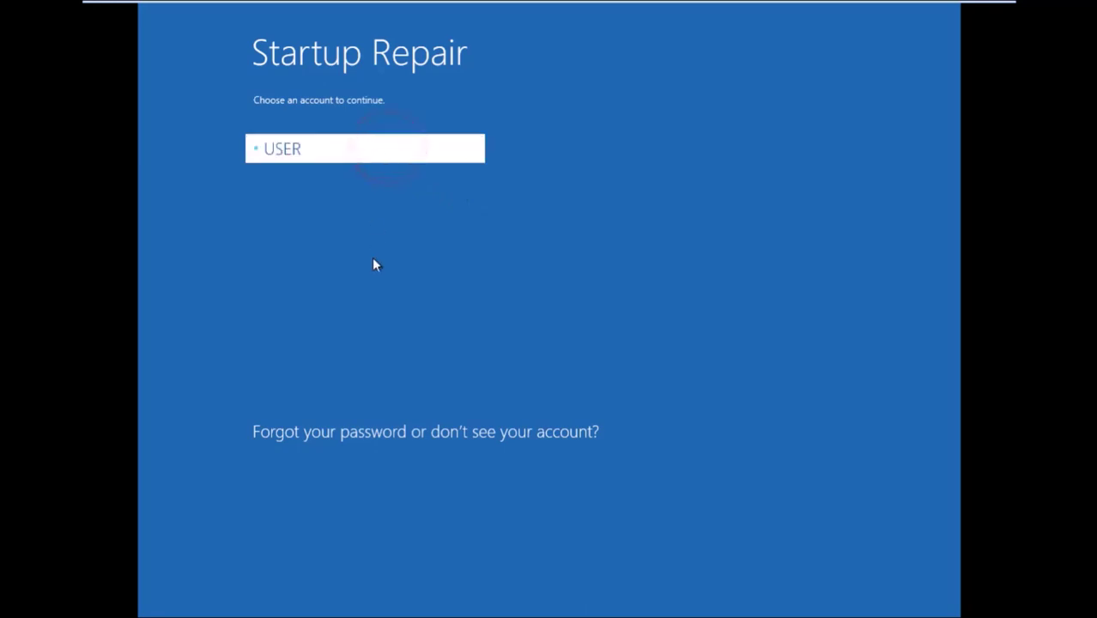